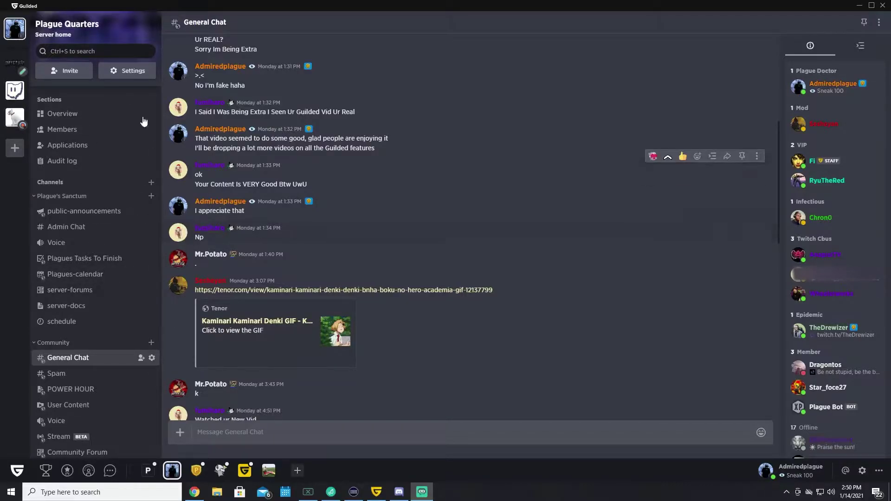
# Open the server's role settings and add a new role named "Test Role".
pyautogui.click(125, 72)
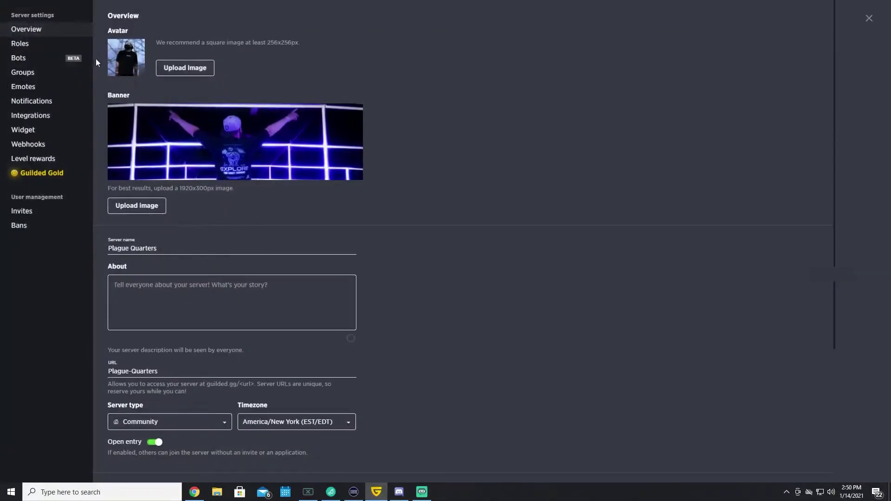
pyautogui.click(20, 46)
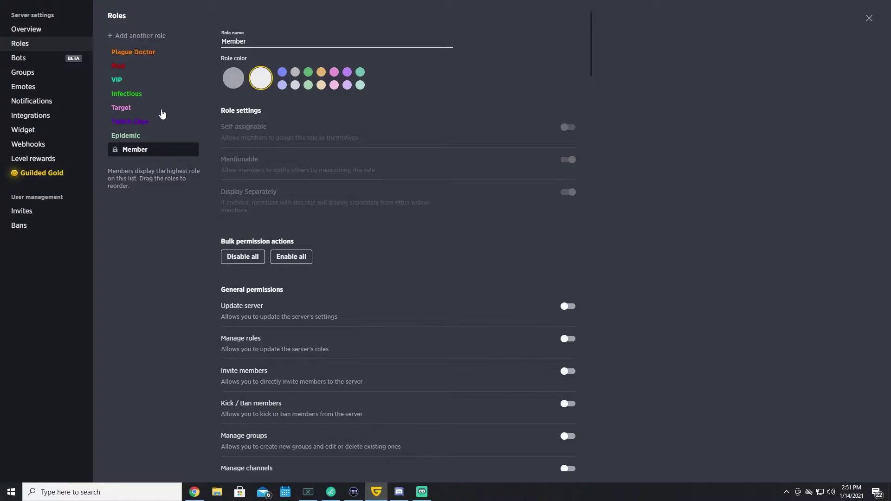
pyautogui.click(152, 41)
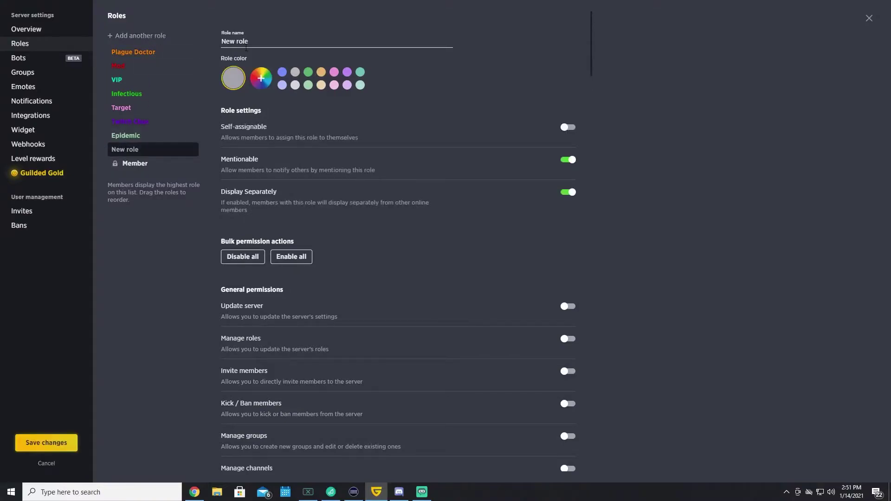
pyautogui.tripleClick(221, 43)
pyautogui.write('>Test Role')
pyautogui.click(225, 41)
pyautogui.press('BackSpace')
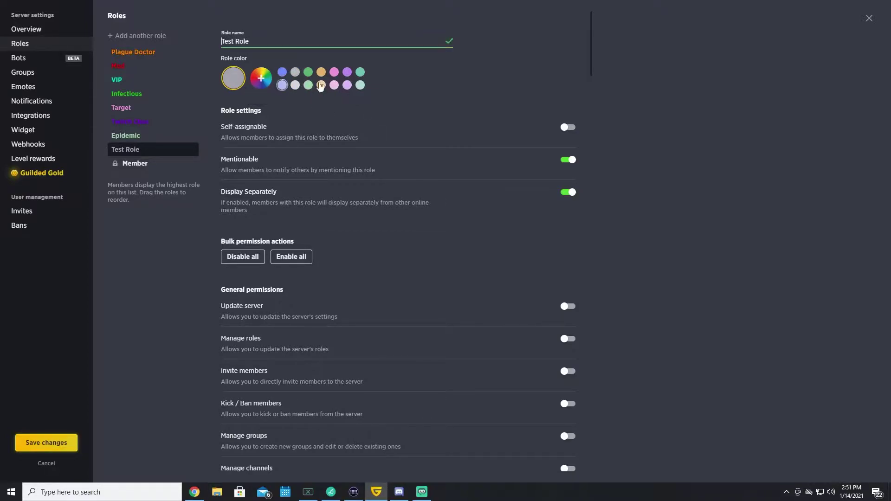
# Give Test Role a custom bright green color and make it self-assignable.
pyautogui.click(266, 82)
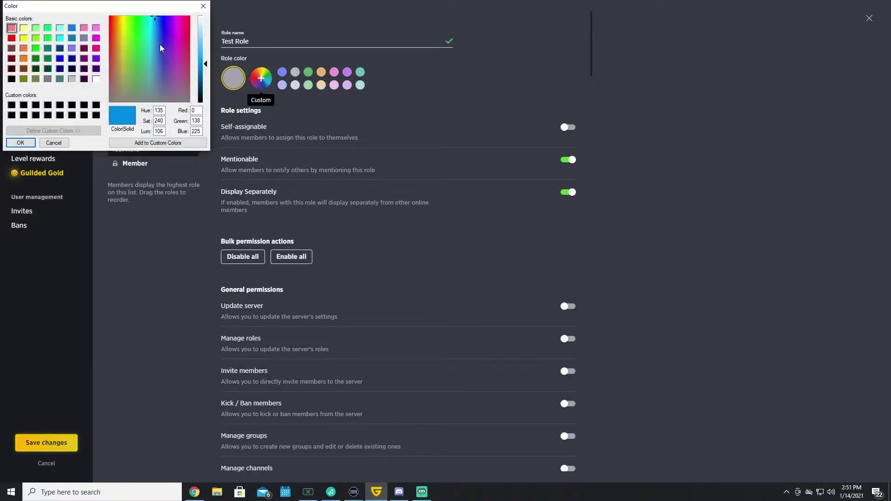
pyautogui.moveTo(128, 18); pyautogui.dragTo(139, 17)
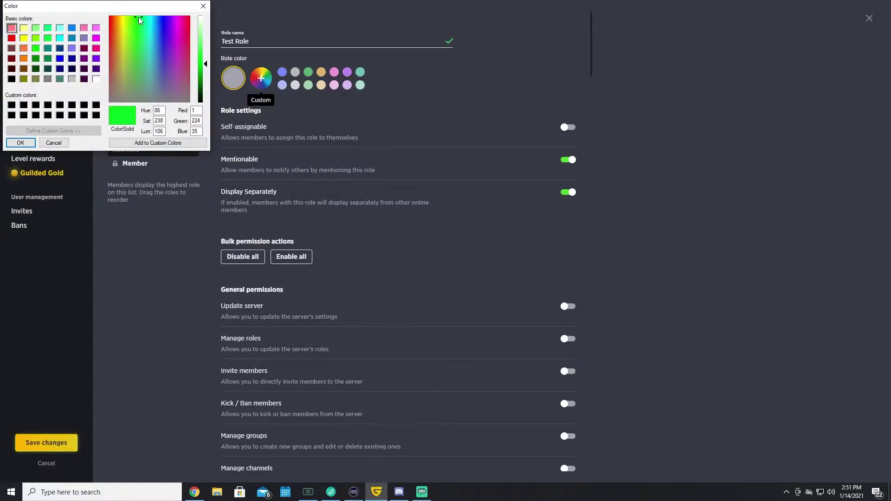
pyautogui.click(35, 48)
pyautogui.click(20, 143)
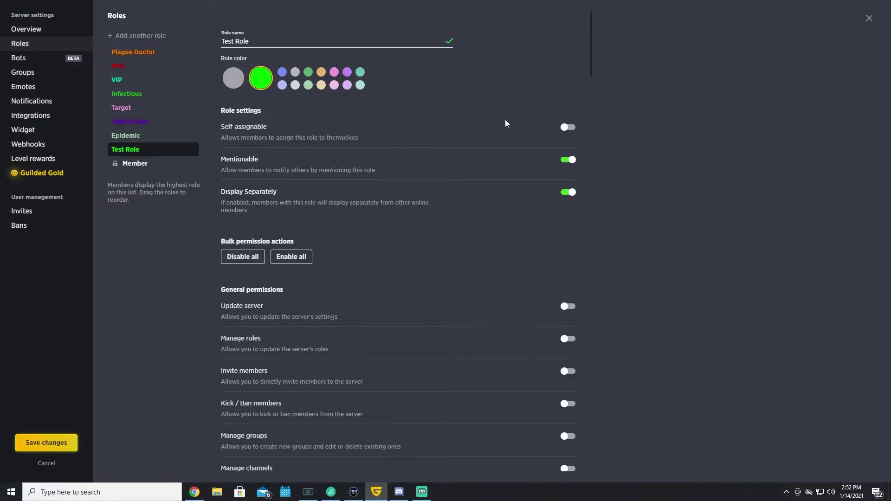
pyautogui.click(568, 131)
# Turn off the Manage threads permission in Test Role's chat permissions.
pyautogui.scroll(-2, 518, 194)
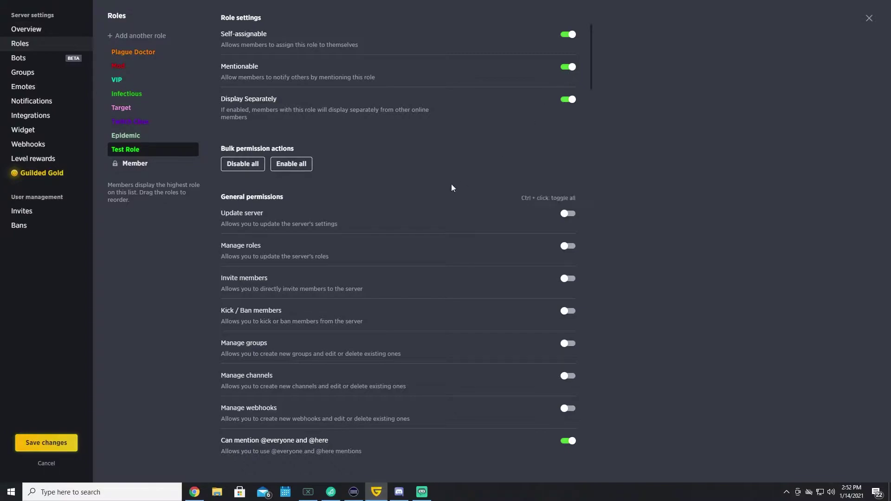
pyautogui.scroll(-1, 452, 184)
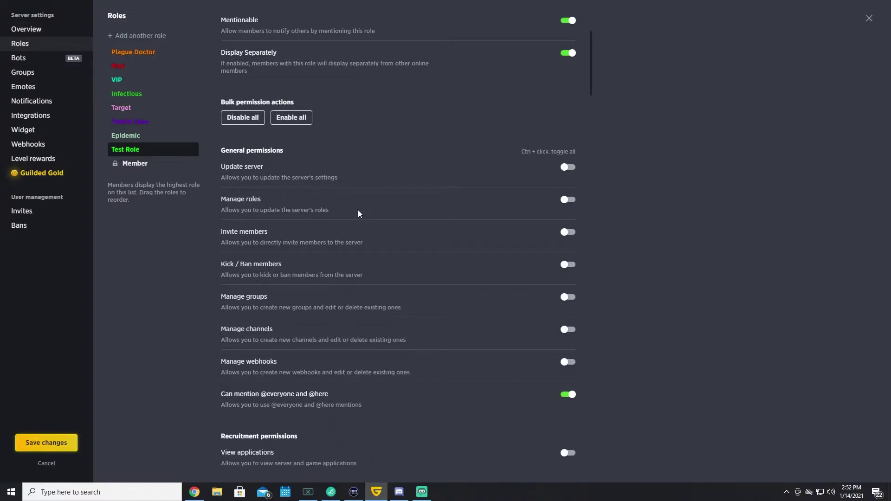
pyautogui.scroll(-1, 359, 214)
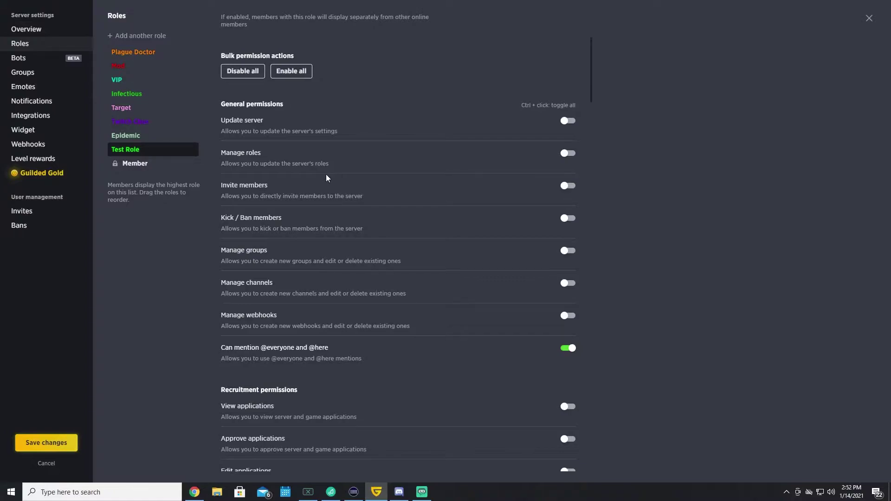
pyautogui.scroll(-5, 349, 221)
pyautogui.scroll(-1, 378, 238)
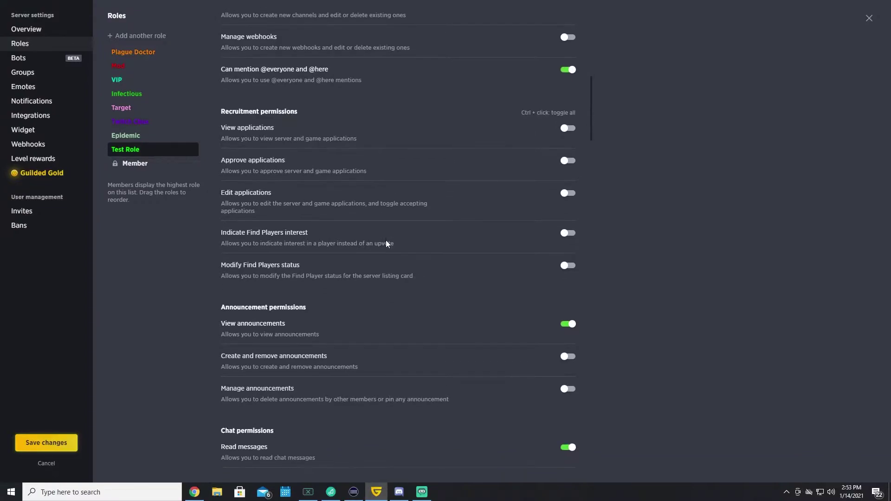
pyautogui.scroll(-1, 362, 265)
pyautogui.scroll(-1, 405, 249)
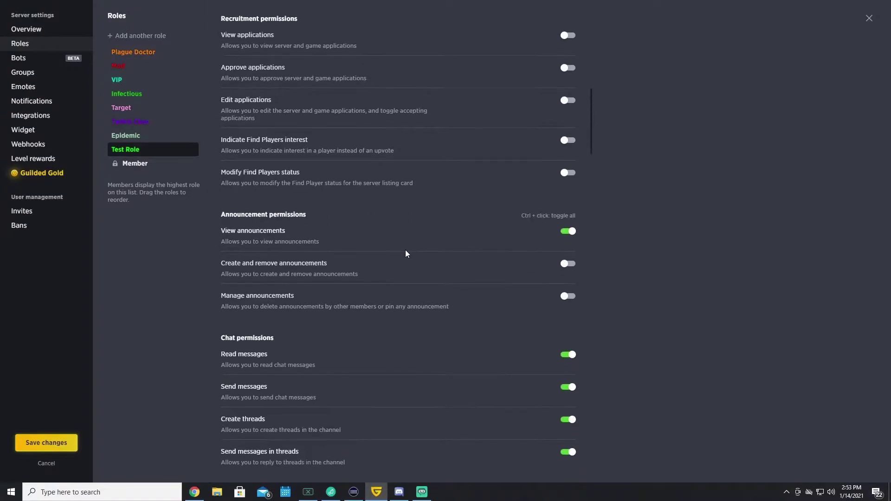
pyautogui.scroll(-2, 405, 250)
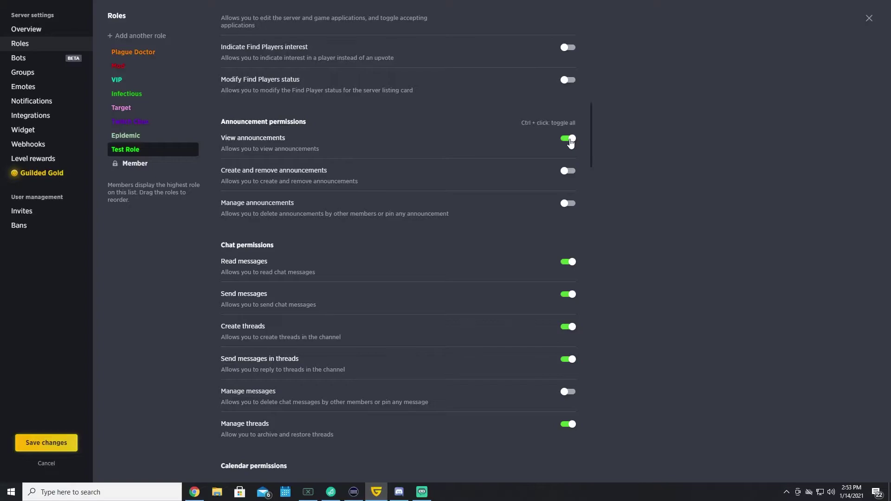
pyautogui.scroll(-1, 404, 243)
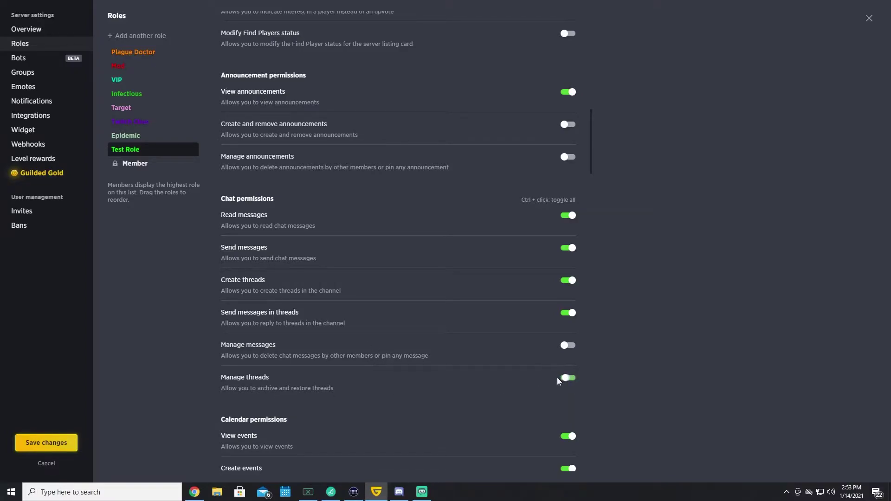
# Examine Test Role's remaining permissions, from the calendar and forum categories through to the bot and stream permissions.
pyautogui.scroll(-4, 383, 403)
pyautogui.scroll(-2, 383, 403)
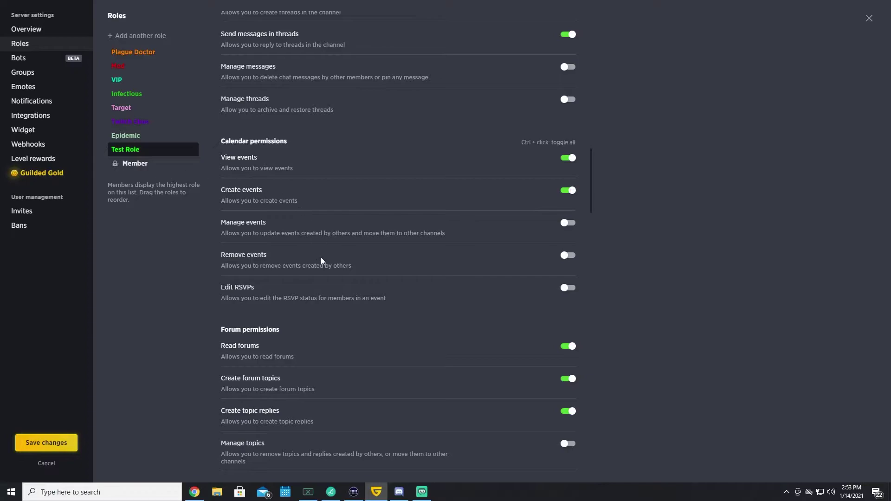
pyautogui.scroll(-1, 364, 261)
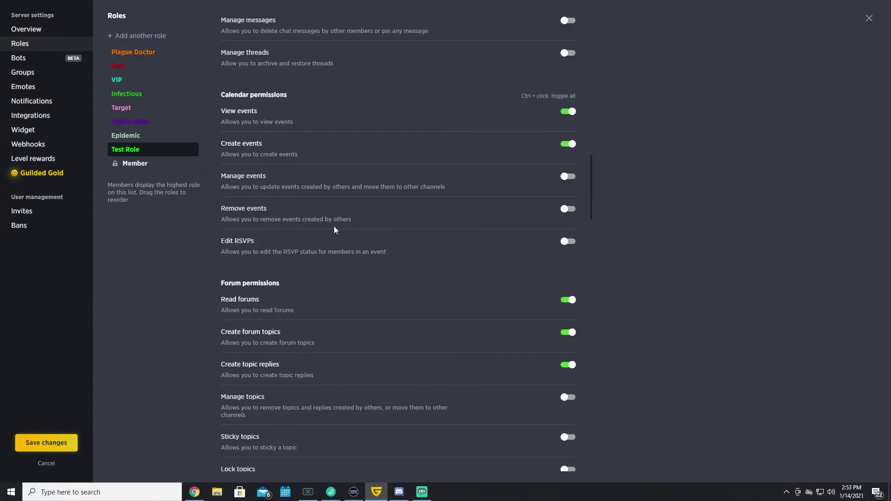
pyautogui.scroll(-2, 379, 253)
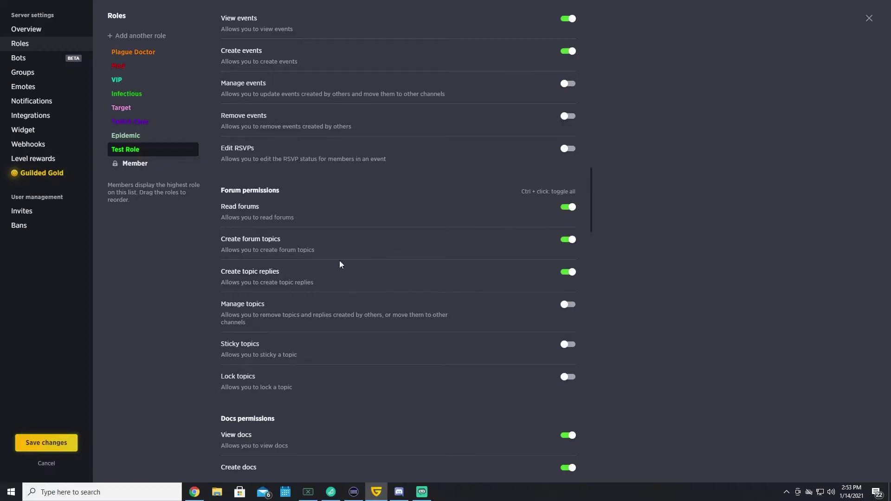
pyautogui.scroll(-2, 388, 266)
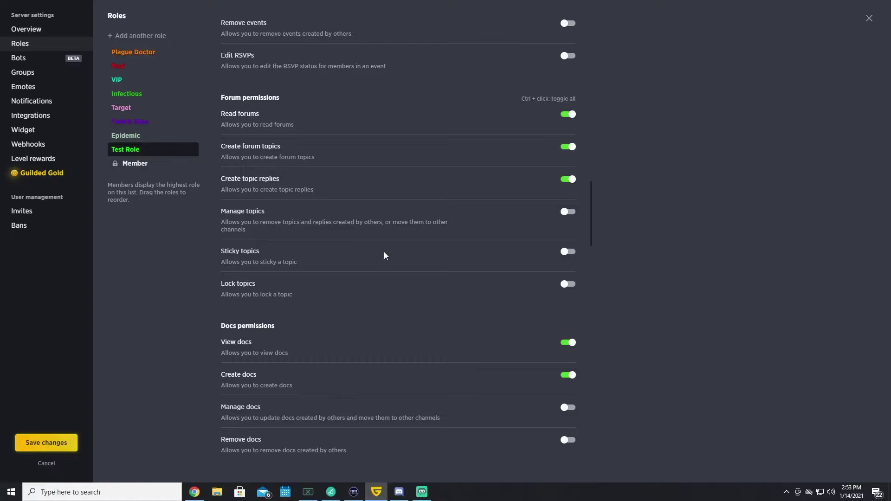
pyautogui.scroll(-13, 449, 296)
pyautogui.scroll(-1, 449, 293)
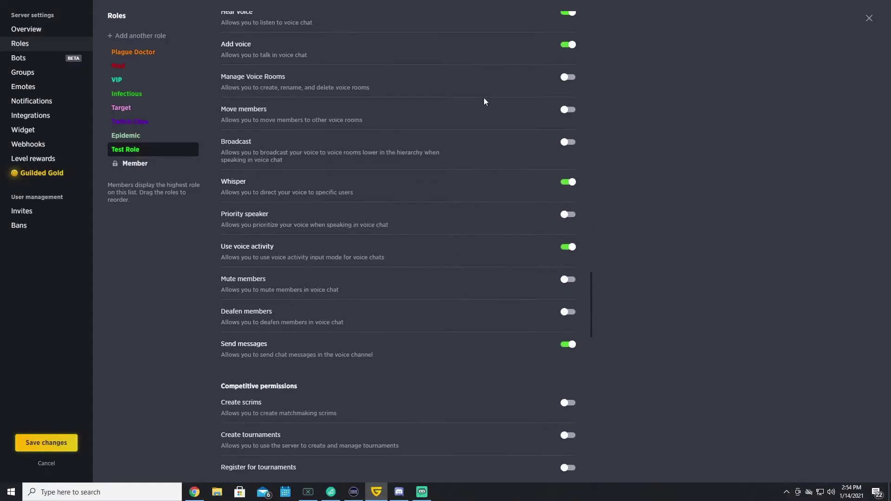
pyautogui.scroll(-17, 498, 301)
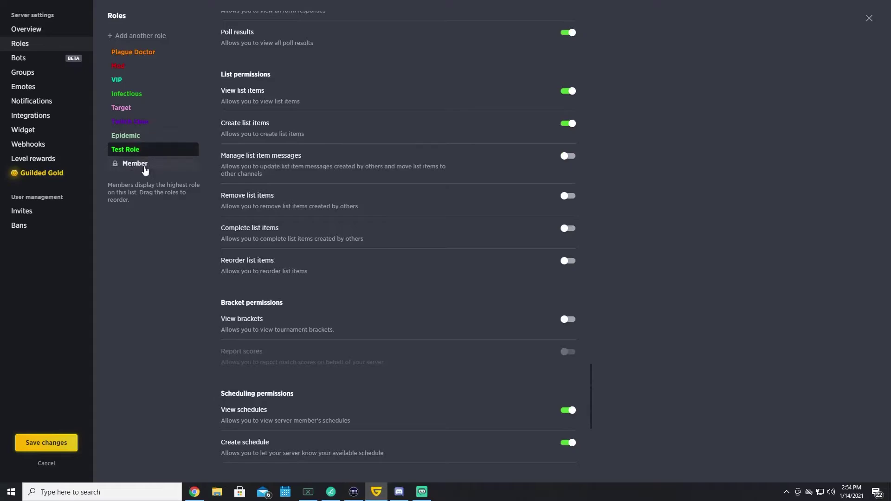
pyautogui.moveTo(121, 171)
pyautogui.scroll(-3, 512, 401)
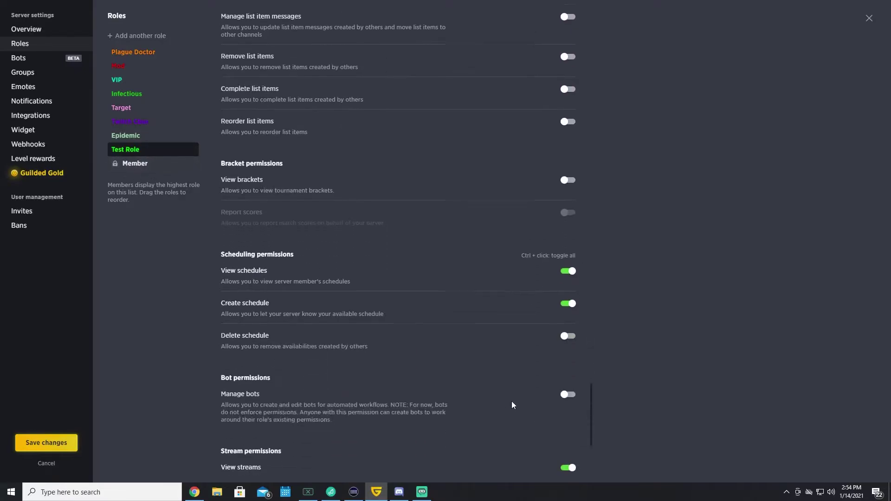
pyautogui.scroll(-4, 384, 360)
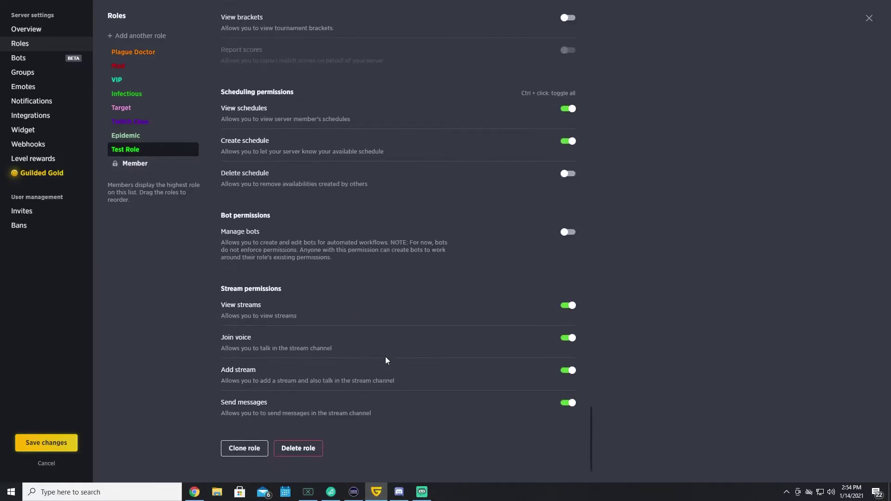
# Move Test Role between VIP and Infectious in the role order, save the changes and close the server settings.
pyautogui.scroll(5, 386, 360)
pyautogui.scroll(10, 385, 357)
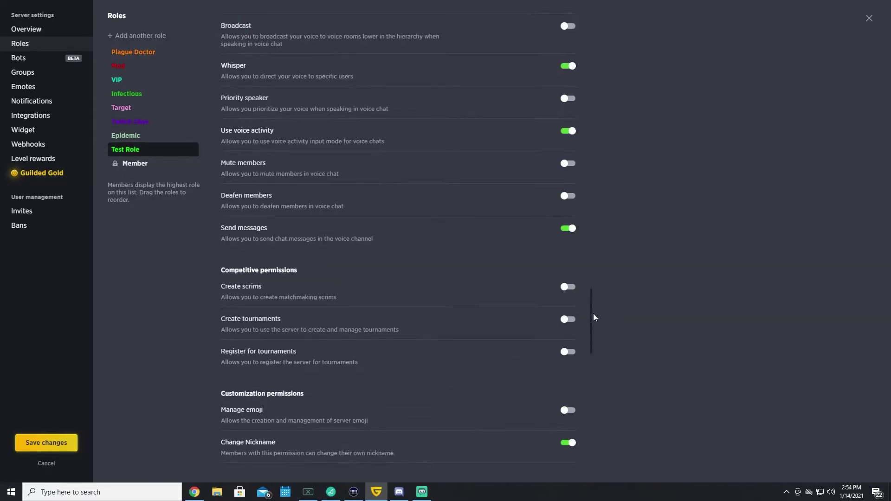
pyautogui.moveTo(591, 308); pyautogui.dragTo(583, 24)
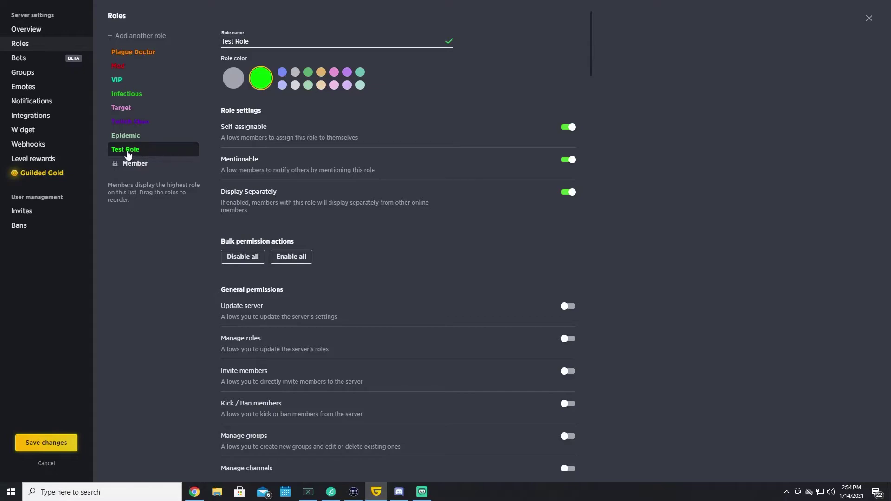
pyautogui.moveTo(125, 153); pyautogui.dragTo(128, 97)
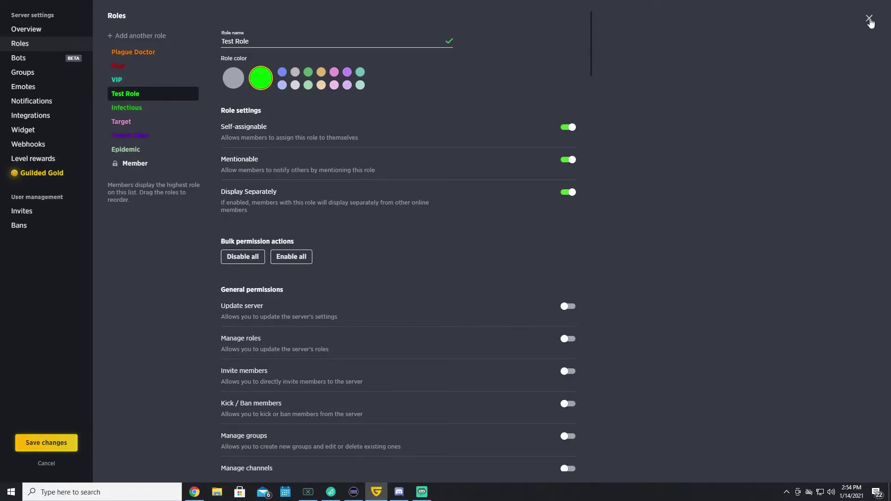
pyautogui.click(39, 447)
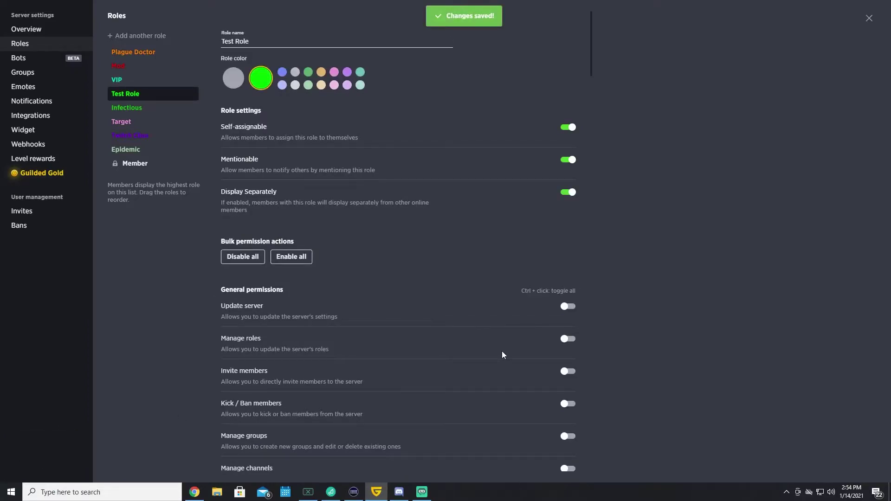
pyautogui.click(869, 17)
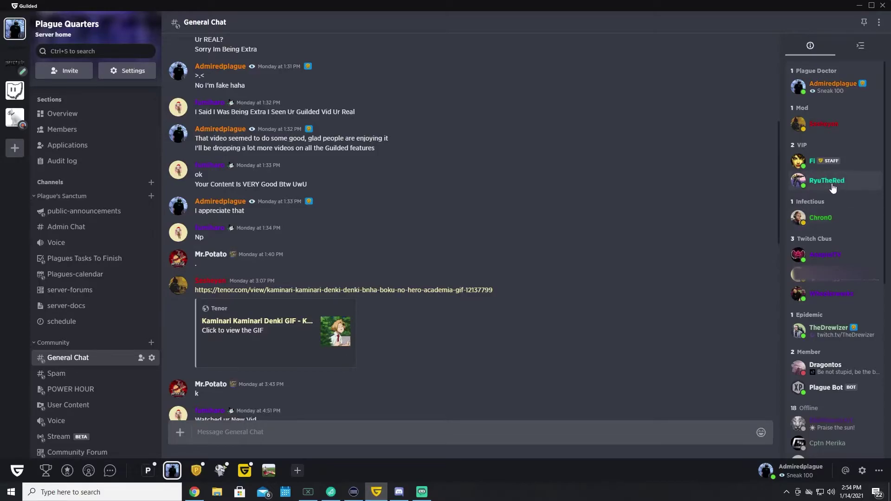
# Assign Test Role to the Plague Doctor member from their profile card in the member list.
pyautogui.click(815, 88)
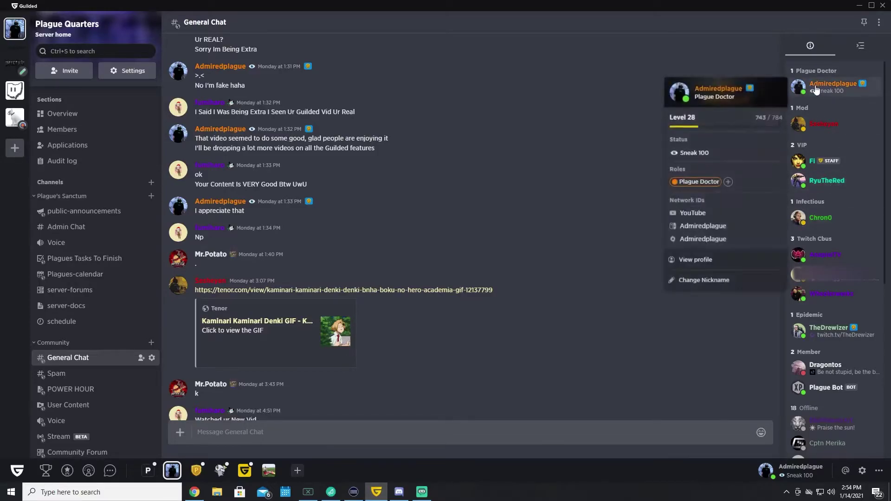
pyautogui.click(728, 182)
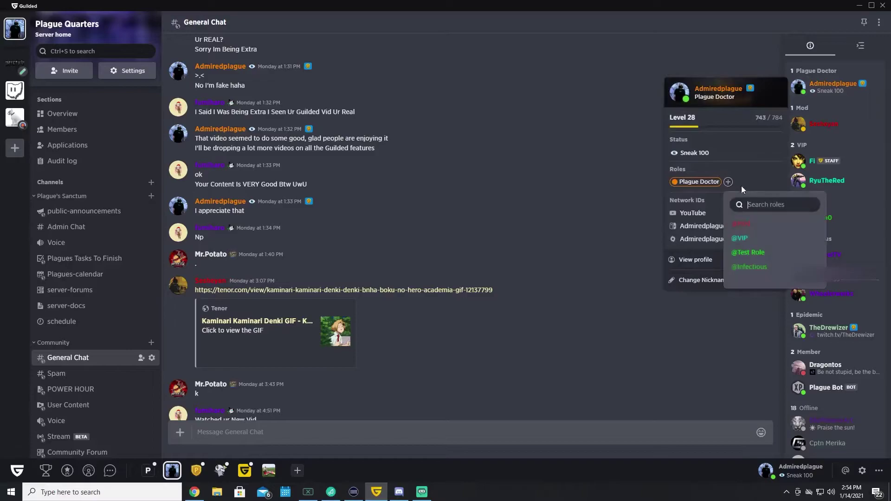
pyautogui.scroll(-3, 765, 245)
pyautogui.scroll(3, 765, 250)
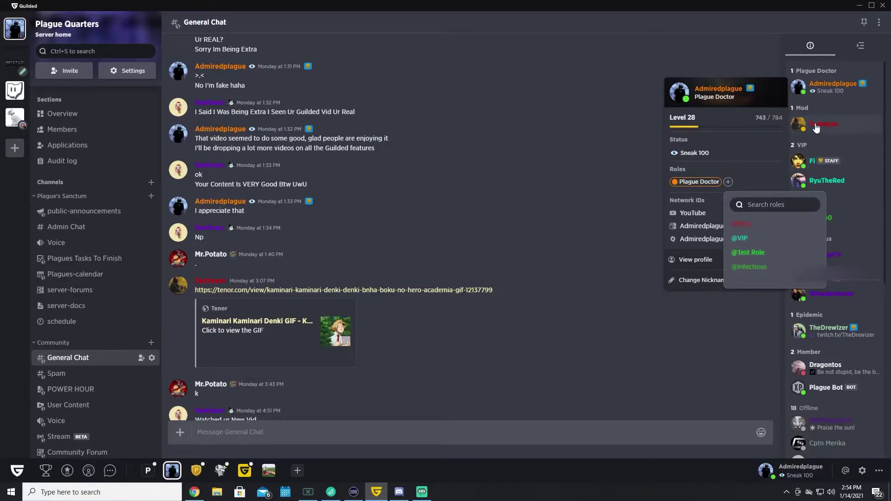
pyautogui.scroll(-3, 765, 251)
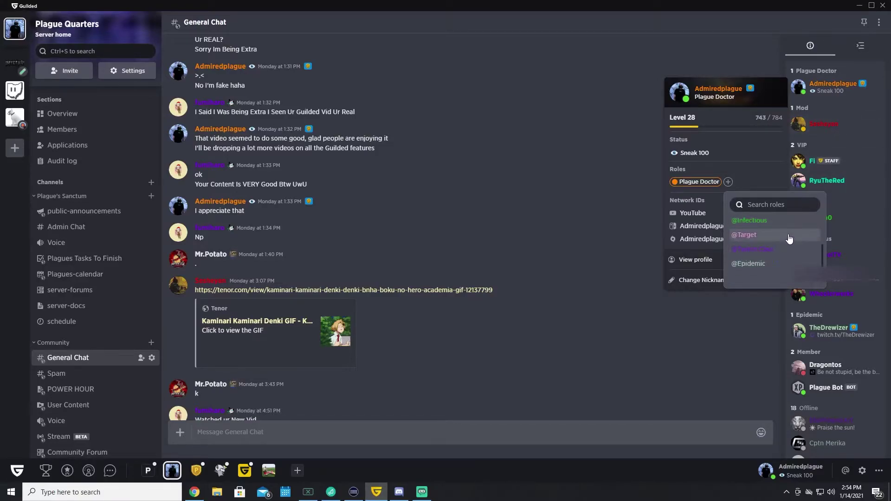
pyautogui.scroll(3, 757, 267)
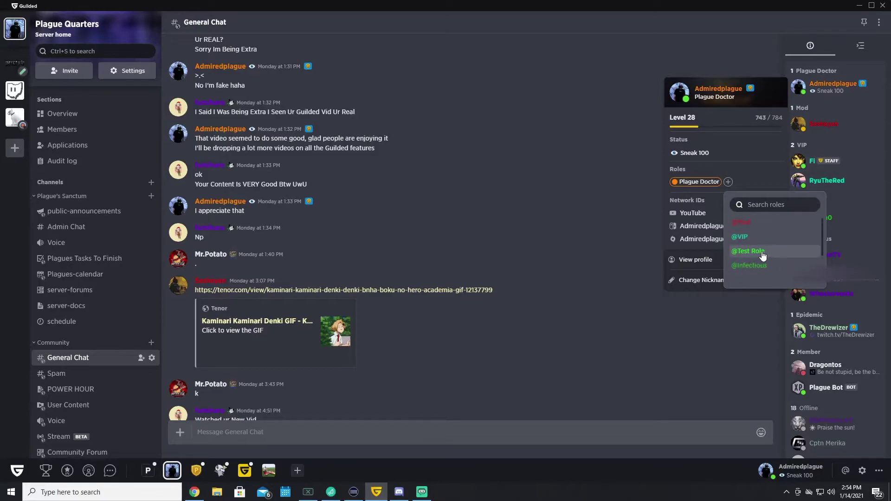
pyautogui.click(765, 255)
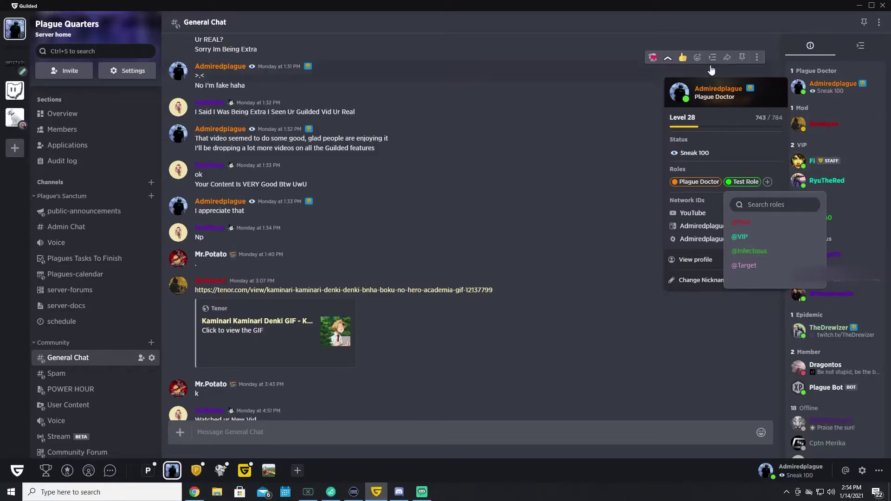
pyautogui.click(734, 65)
pyautogui.click(735, 65)
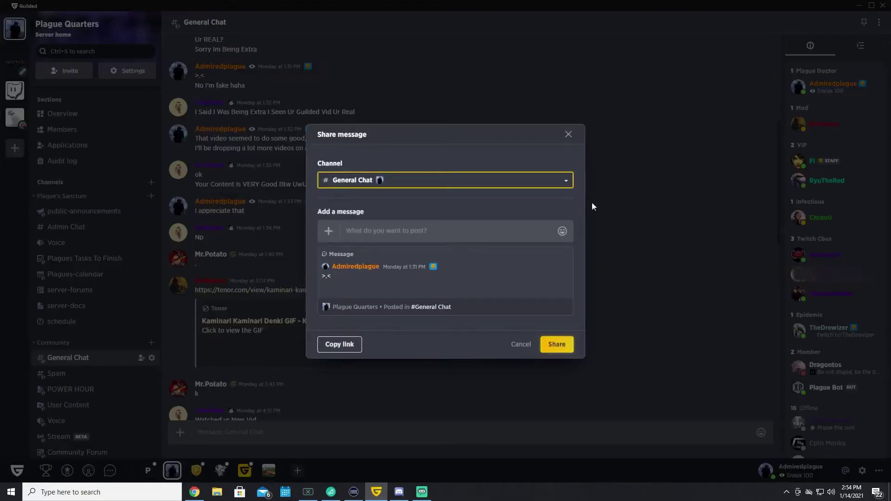
pyautogui.click(568, 135)
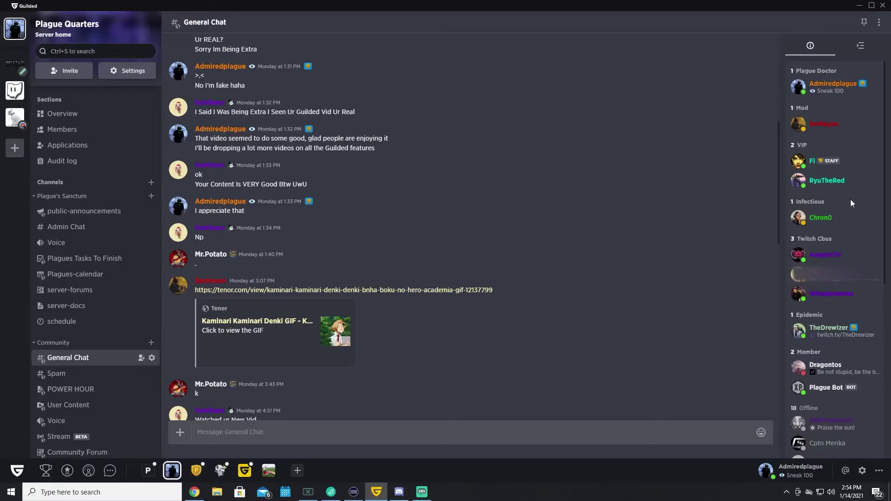
# Assign Test Role to the member listed under Infectious from their profile card and close the card.
pyautogui.click(819, 219)
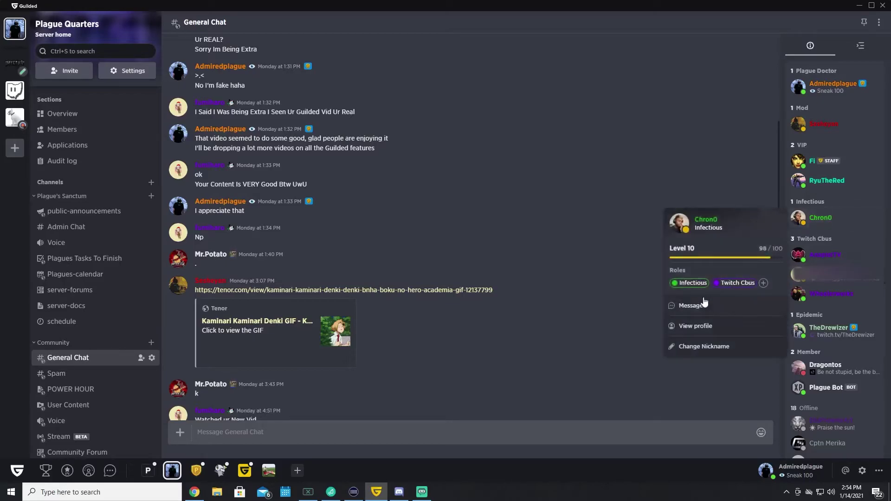
pyautogui.click(764, 283)
pyautogui.click(786, 372)
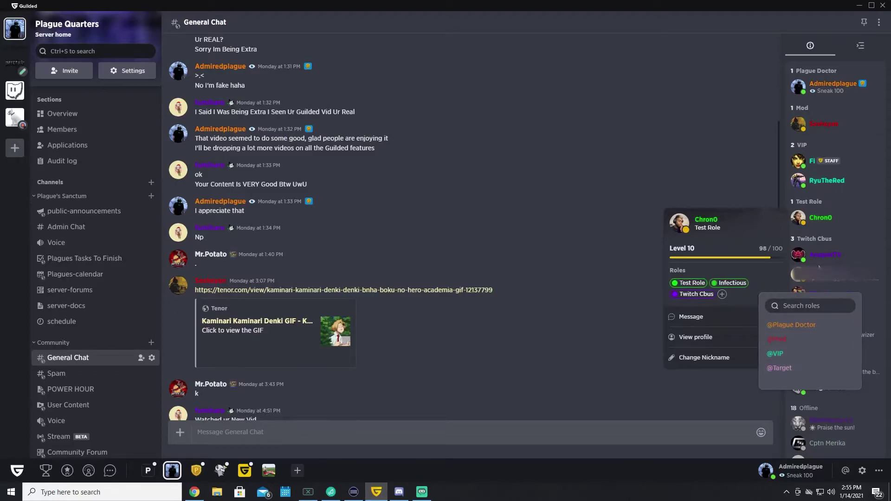
pyautogui.click(783, 174)
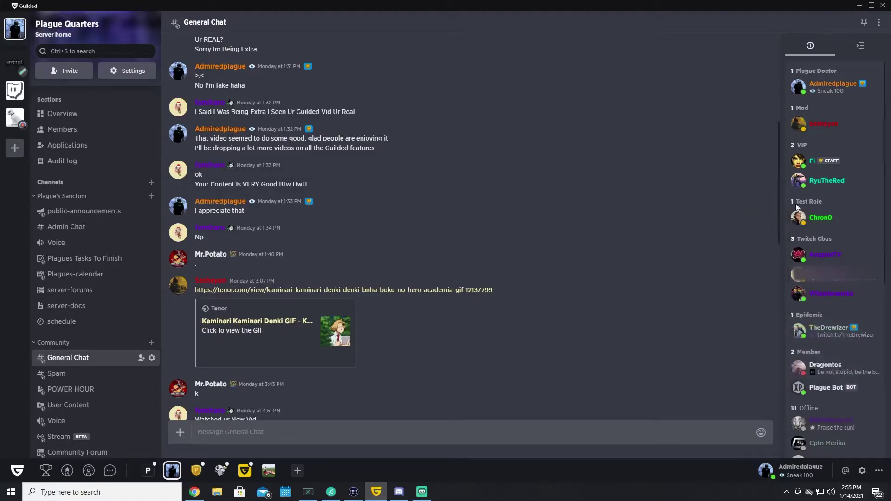
# Remove Test Role from the member grouped under it in the member list and close their profile card.
pyautogui.click(830, 219)
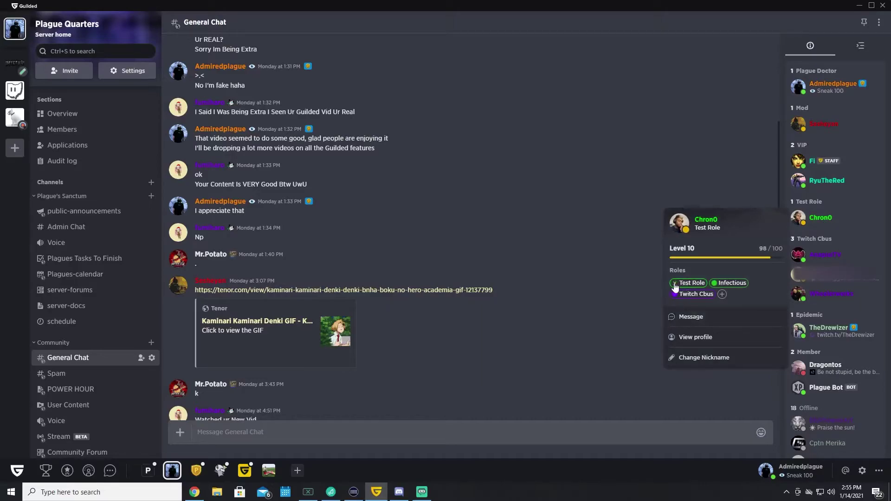
pyautogui.click(675, 284)
pyautogui.click(529, 270)
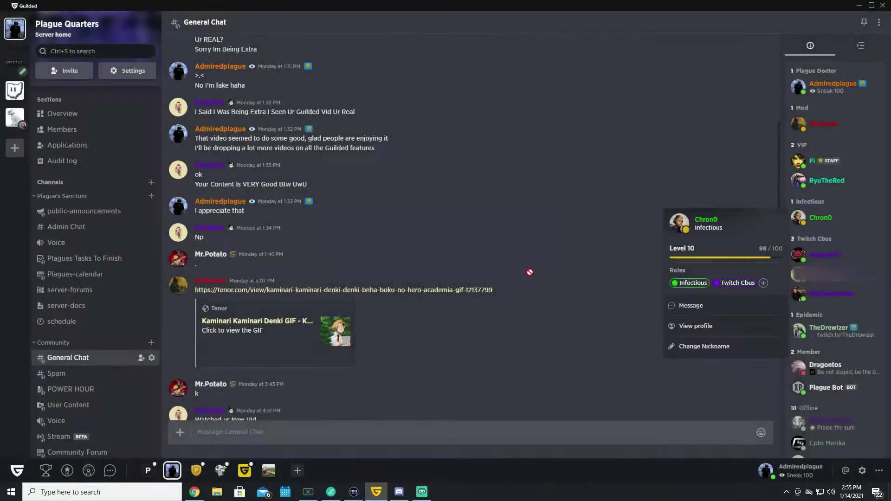
pyautogui.click(784, 173)
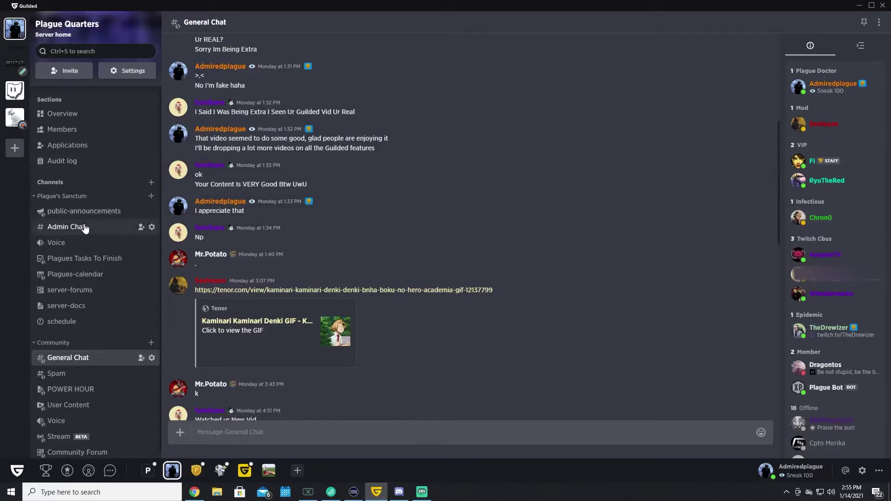
# Examine the Member role's permissions in the Community category settings, from general through stream permissions, and close the settings.
pyautogui.scroll(-1, 81, 267)
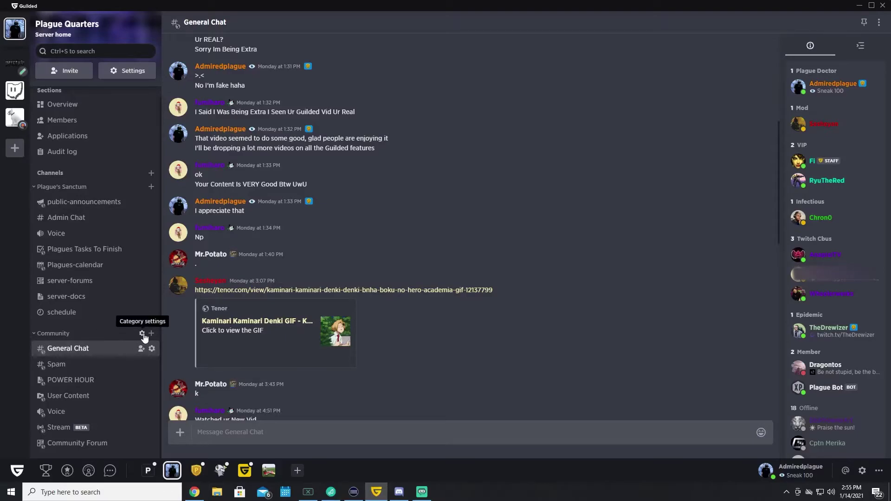
pyautogui.click(142, 334)
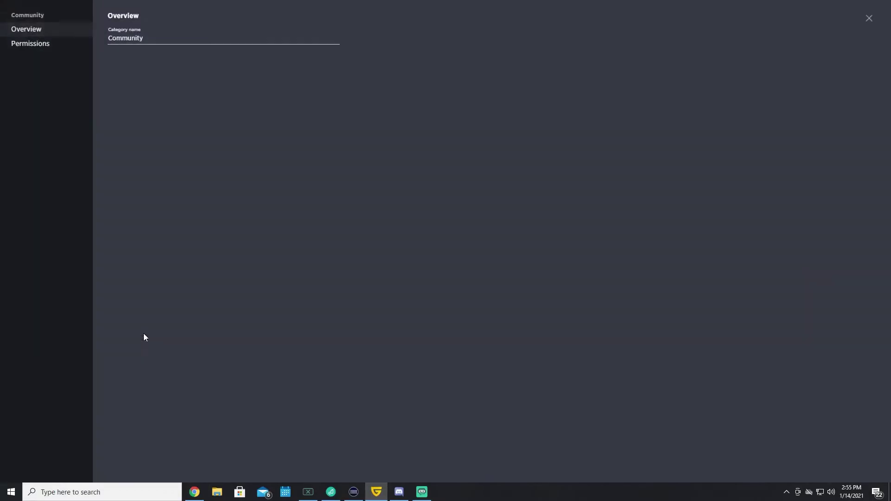
pyautogui.click(24, 44)
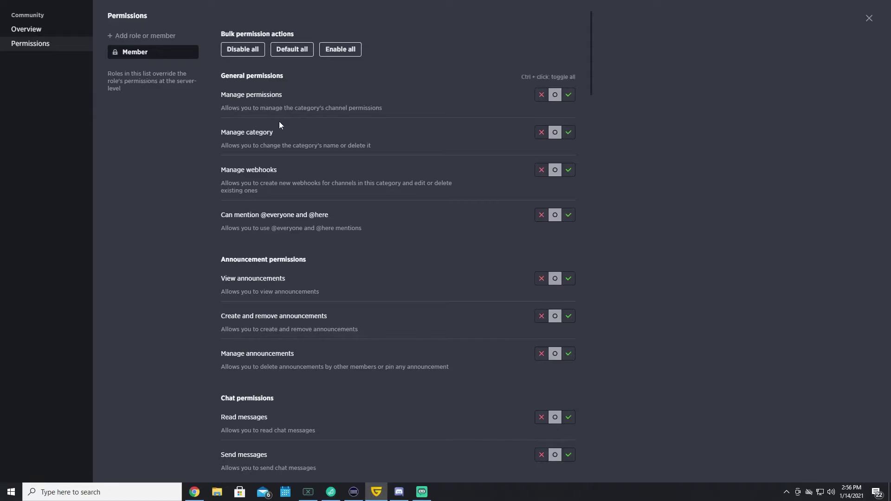
pyautogui.scroll(-20, 297, 231)
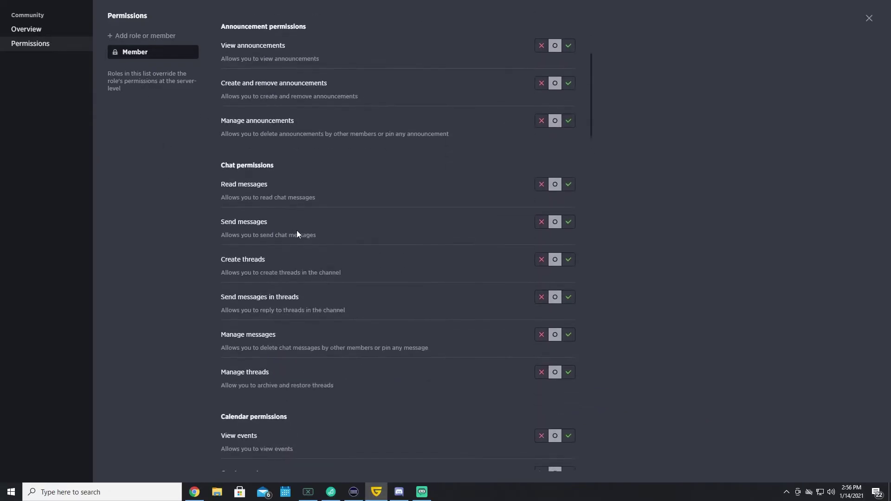
pyautogui.scroll(-20, 297, 233)
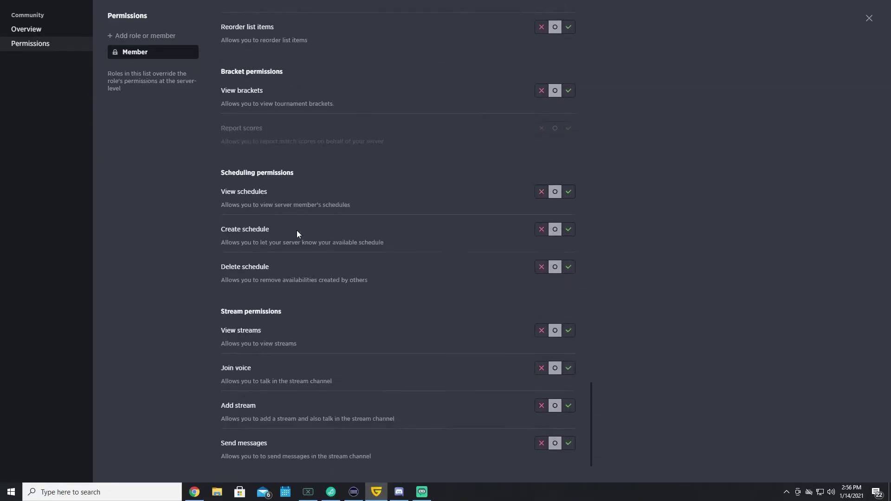
pyautogui.moveTo(591, 394); pyautogui.dragTo(573, 18)
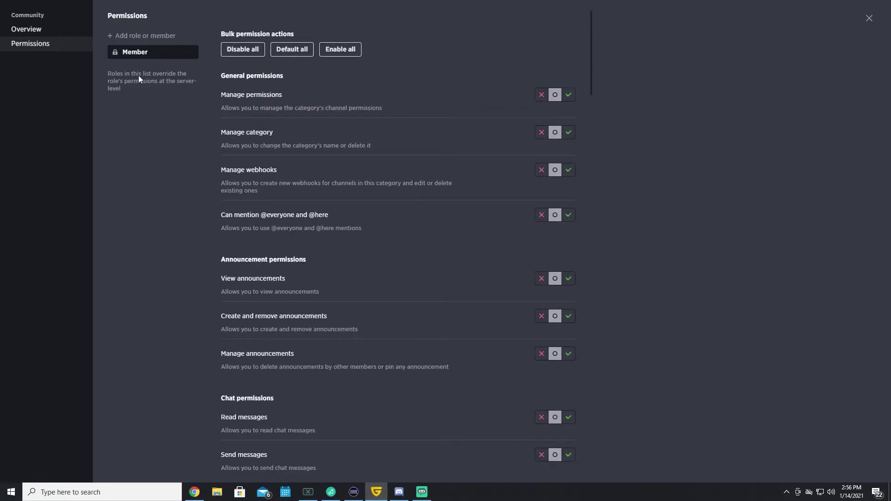
pyautogui.click(869, 19)
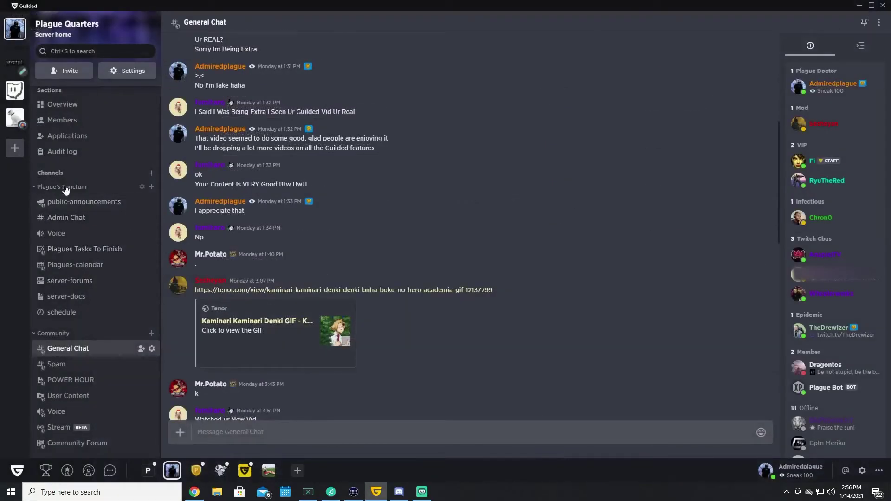
# Compare the Member, Mod, Target and Plague Doctor permissions in the Plague's Sanctum category settings and close the settings.
pyautogui.click(142, 188)
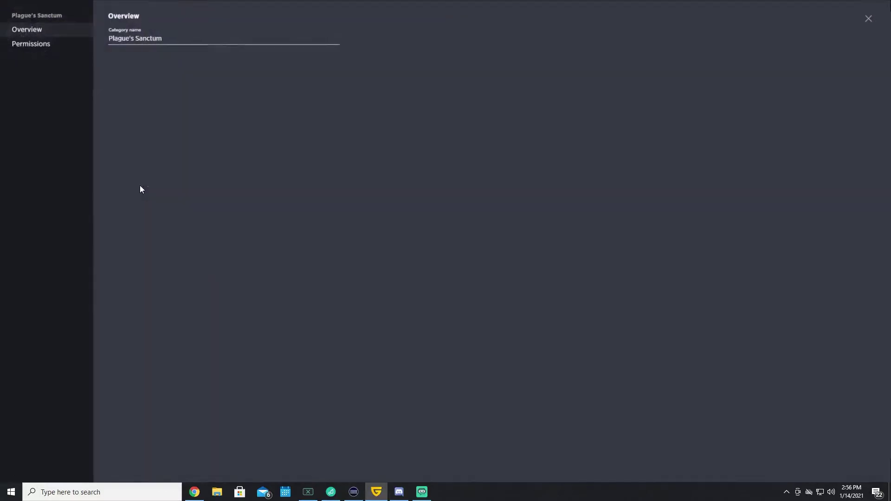
pyautogui.click(37, 48)
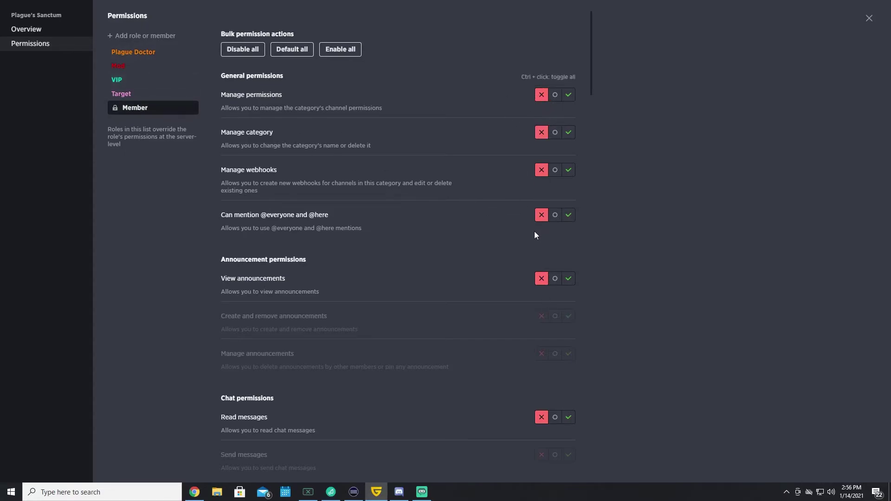
pyautogui.click(120, 68)
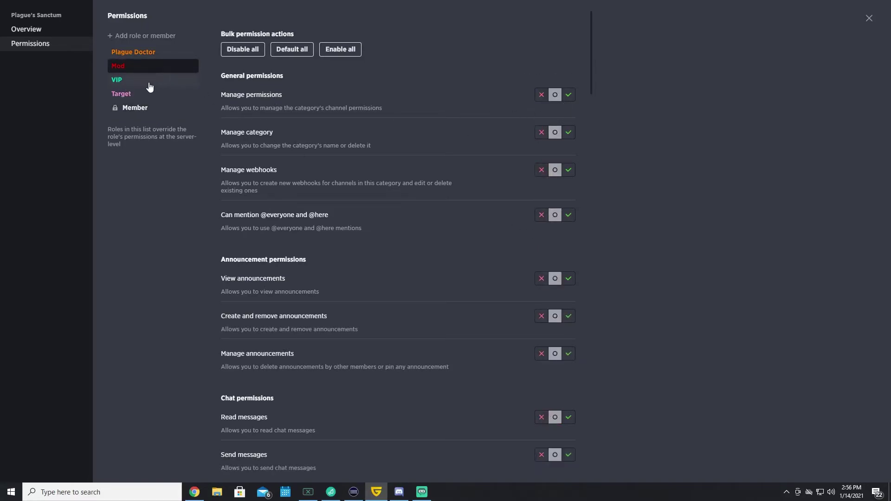
pyautogui.click(142, 94)
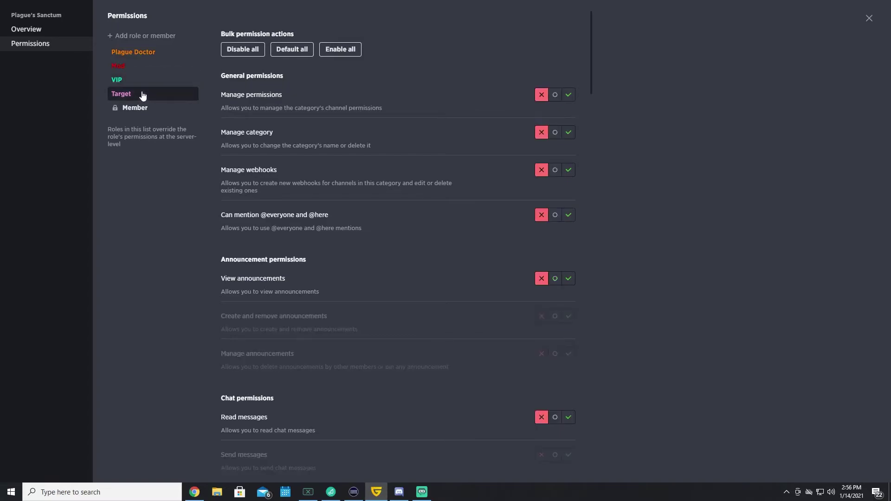
pyautogui.scroll(-1, 524, 209)
pyautogui.scroll(1, 522, 227)
pyautogui.click(128, 56)
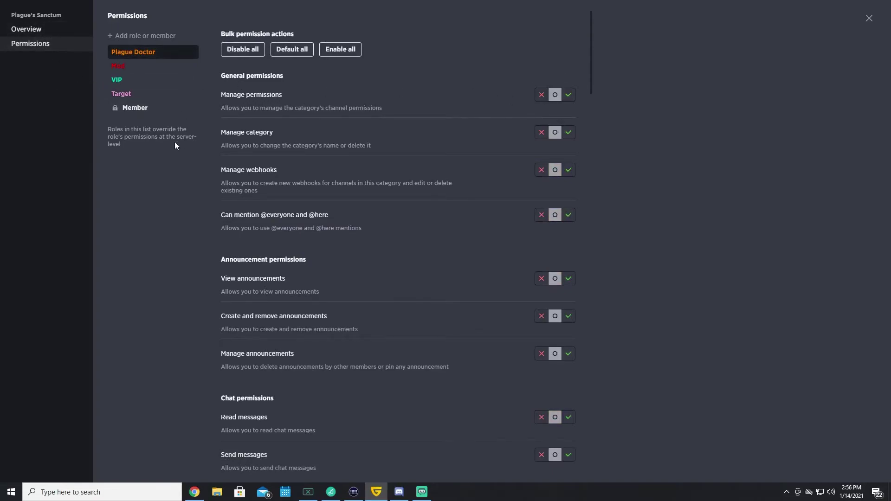
pyautogui.click(869, 19)
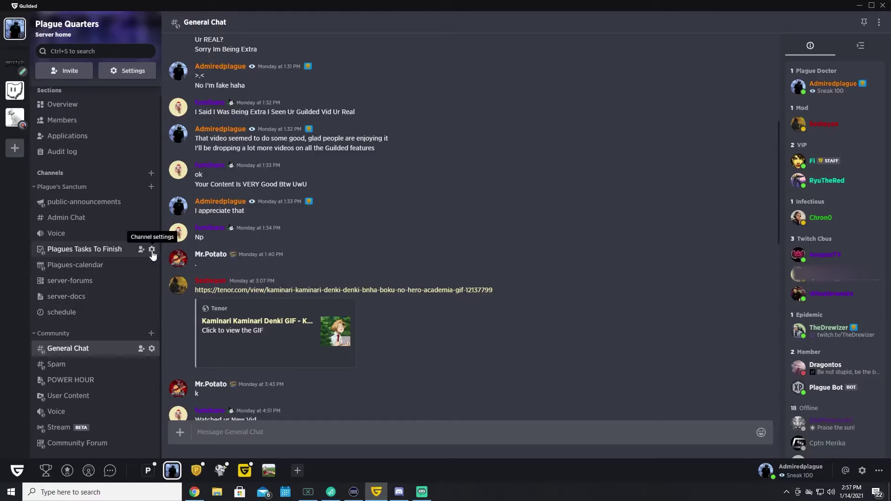
# Examine the Member role's permissions for the Voice channel in the Community category and close the channel settings.
pyautogui.click(71, 412)
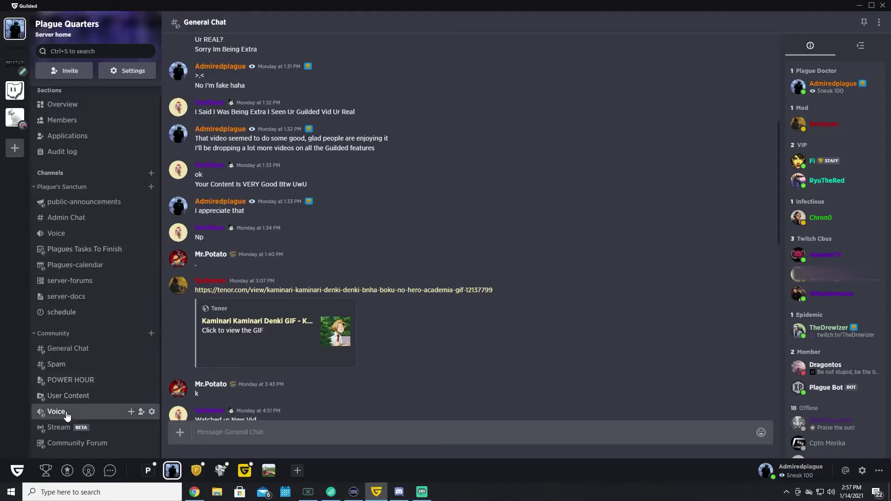
pyautogui.click(152, 412)
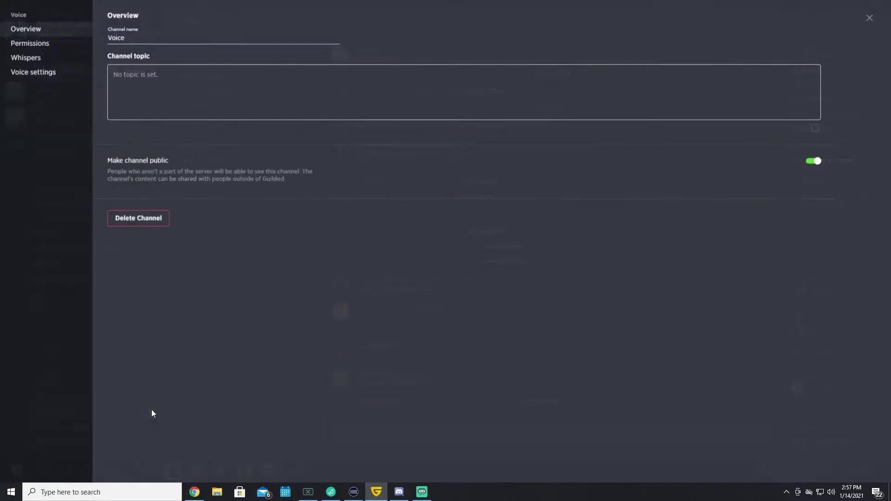
pyautogui.click(27, 46)
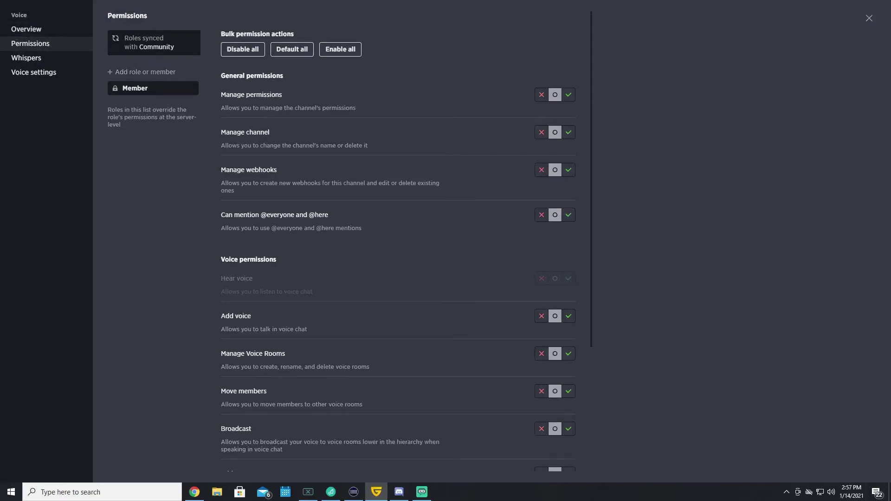
pyautogui.click(868, 19)
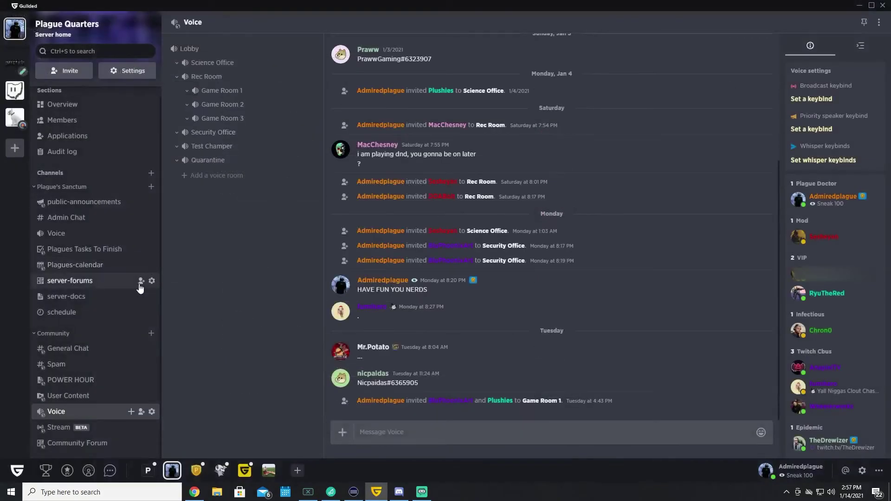